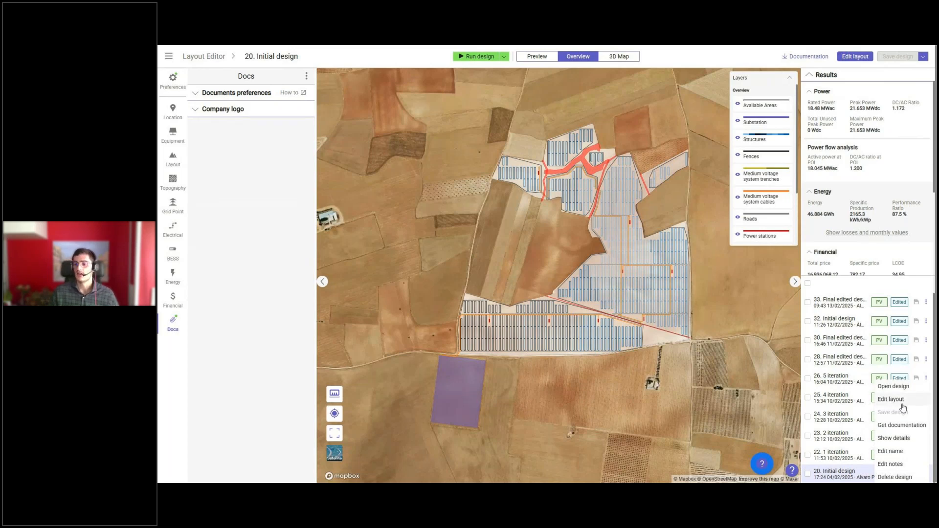
Return to the project's design list and open design 20, Initial design, for layout editing.
{"action": "left_click", "coordinate": [215, 61]}
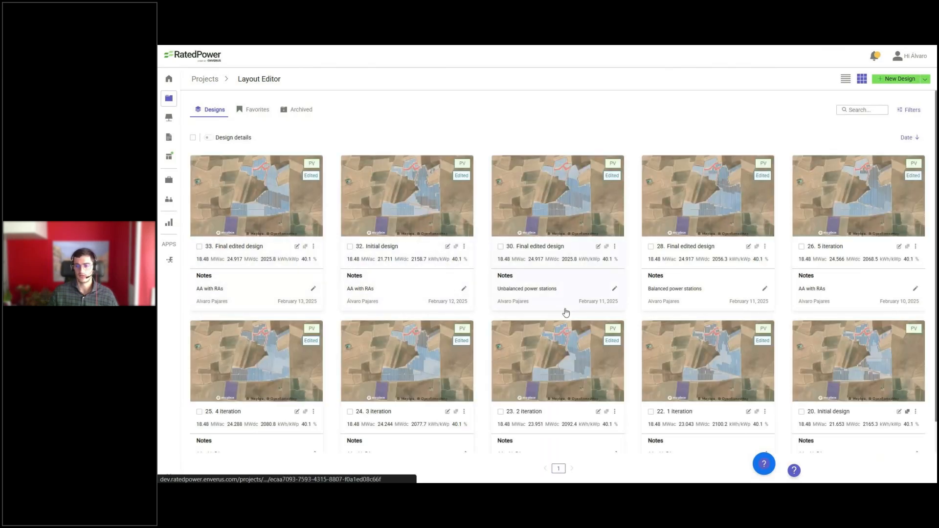
{"action": "scroll", "coordinate": [565, 312], "scroll_direction": "down", "scroll_amount": 1}
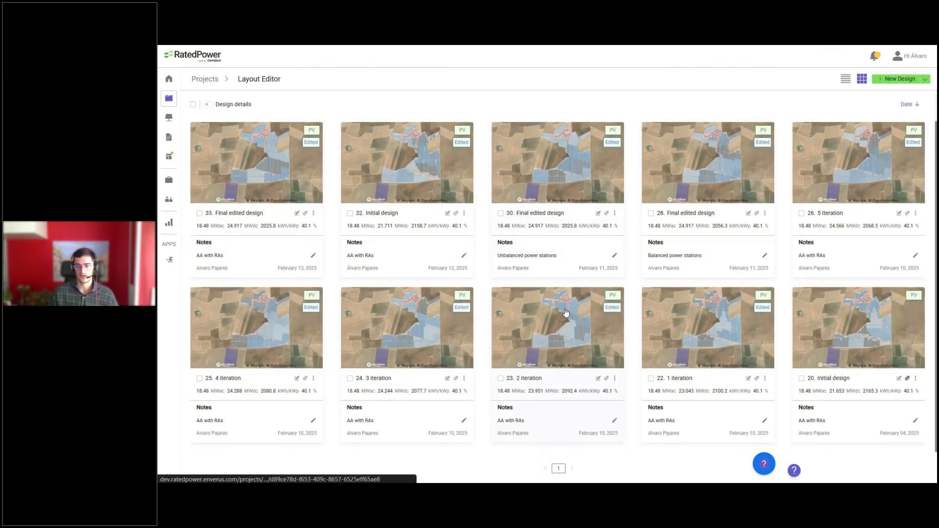
{"action": "left_click", "coordinate": [898, 379]}
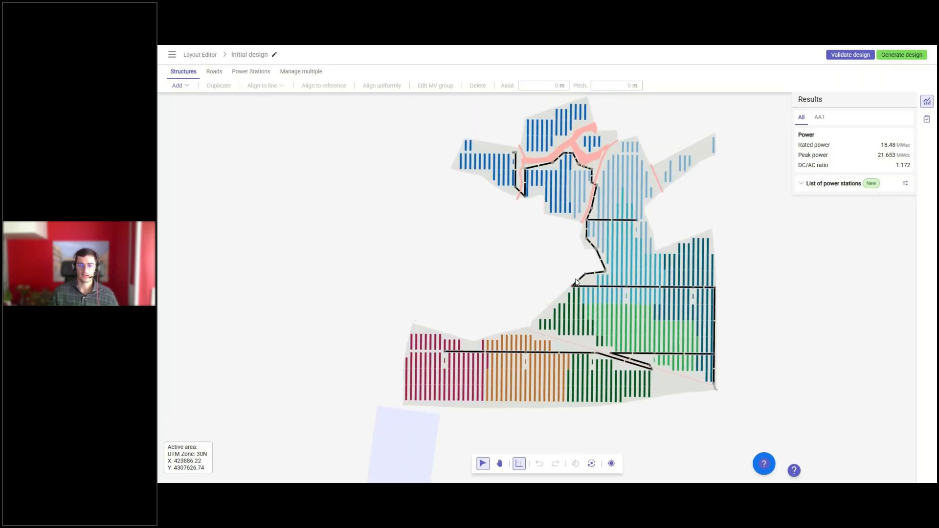
{"action": "left_click_drag", "start_coordinate": [645, 269], "coordinate": [617, 281]}
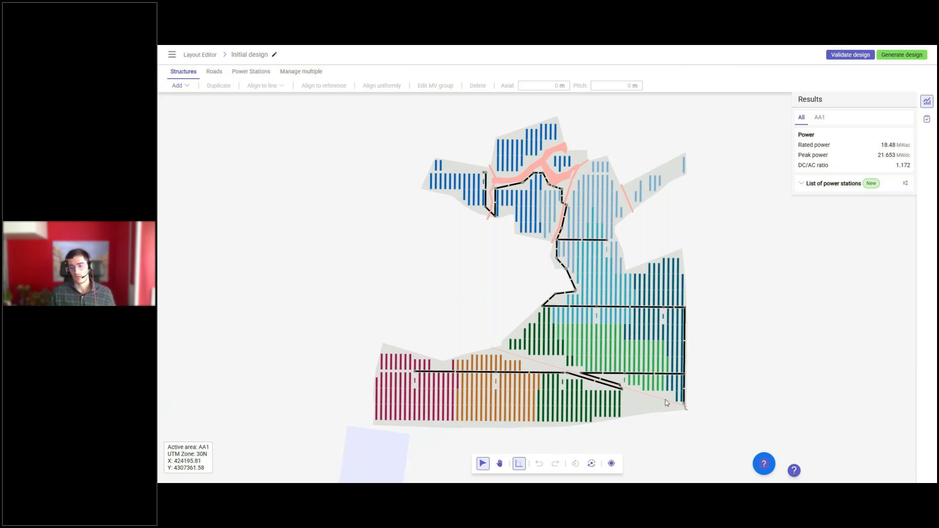
Select the ten structures between the lower road and the diagonal setback in the plant's southeast corner.
{"action": "scroll", "coordinate": [665, 402], "scroll_direction": "up", "scroll_amount": 3}
{"action": "scroll", "coordinate": [665, 404], "scroll_direction": "up", "scroll_amount": 2}
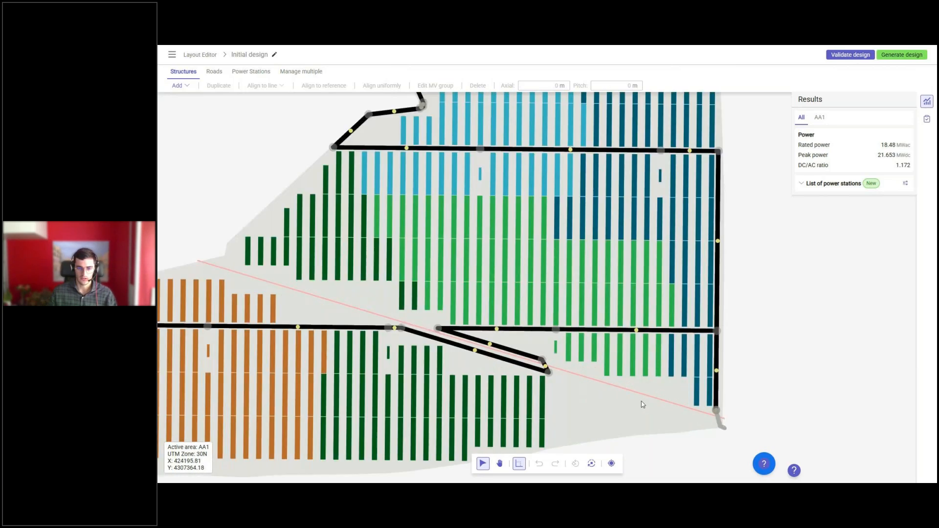
{"action": "left_click_drag", "start_coordinate": [469, 320], "coordinate": [602, 395]}
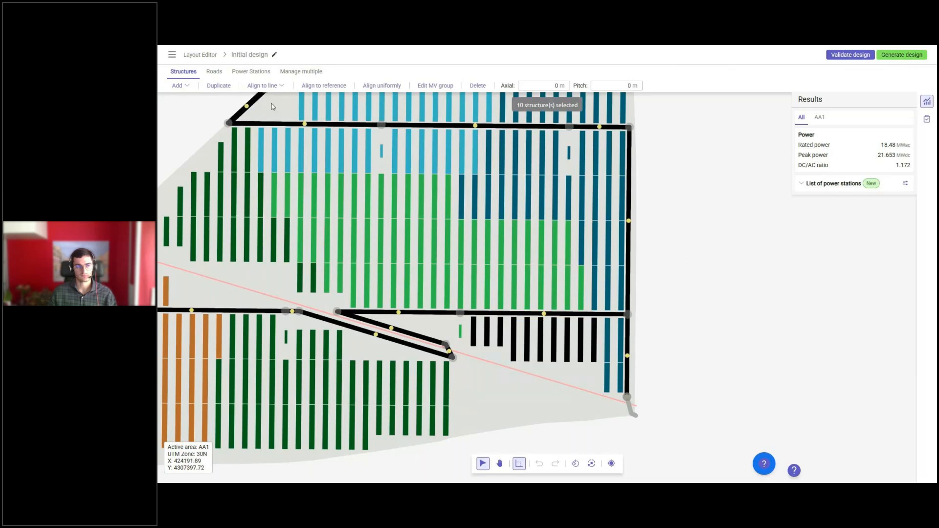
{"action": "left_click", "coordinate": [285, 86]}
{"action": "mouse_move", "coordinate": [293, 111]}
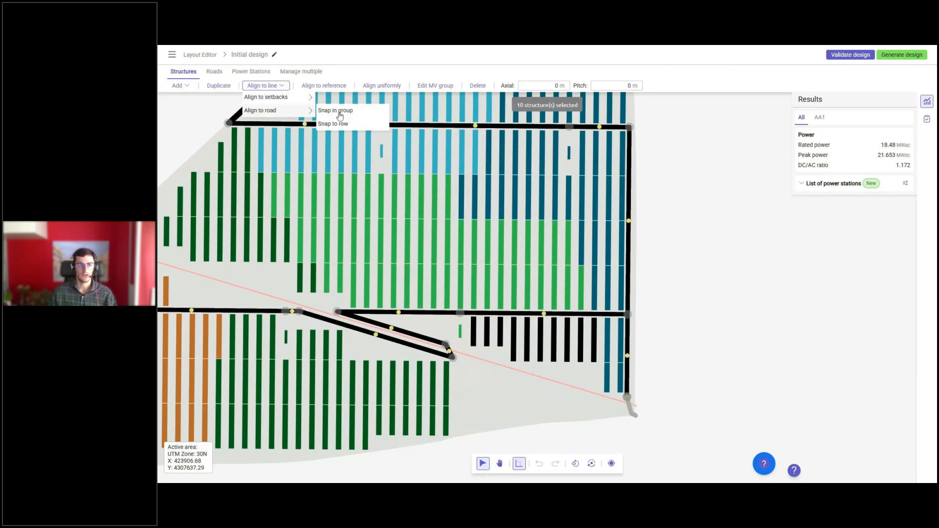
{"action": "left_click", "coordinate": [344, 124]}
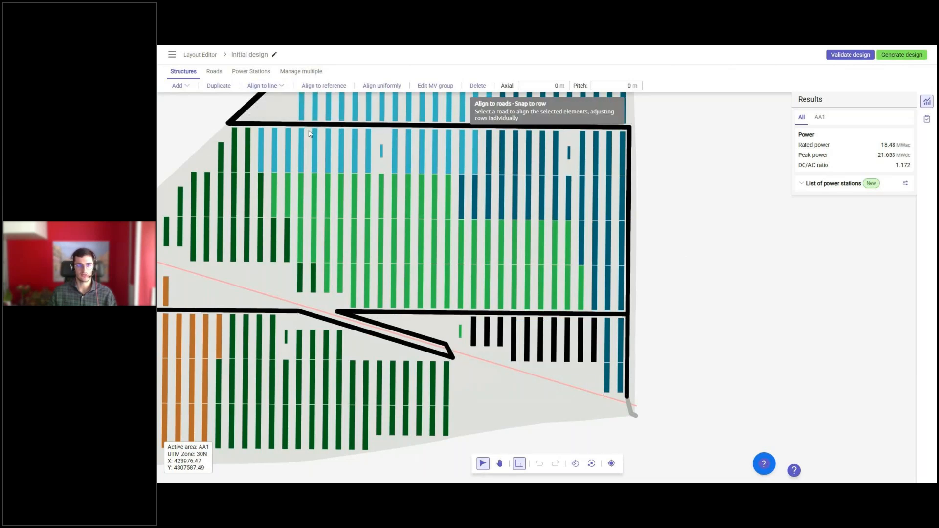
Align the ten selected structures to the diagonal setback line using Snap to row.
{"action": "left_click", "coordinate": [267, 84]}
{"action": "mouse_move", "coordinate": [268, 96]}
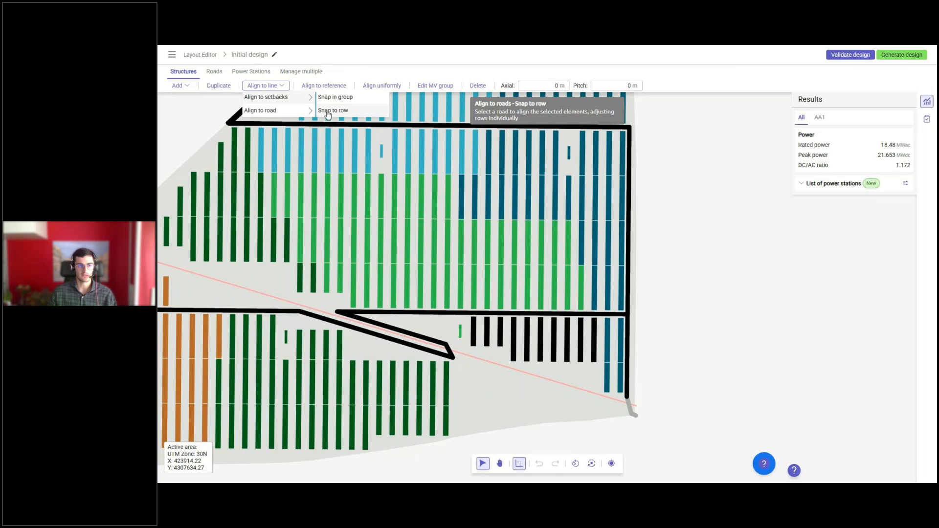
{"action": "left_click", "coordinate": [333, 110]}
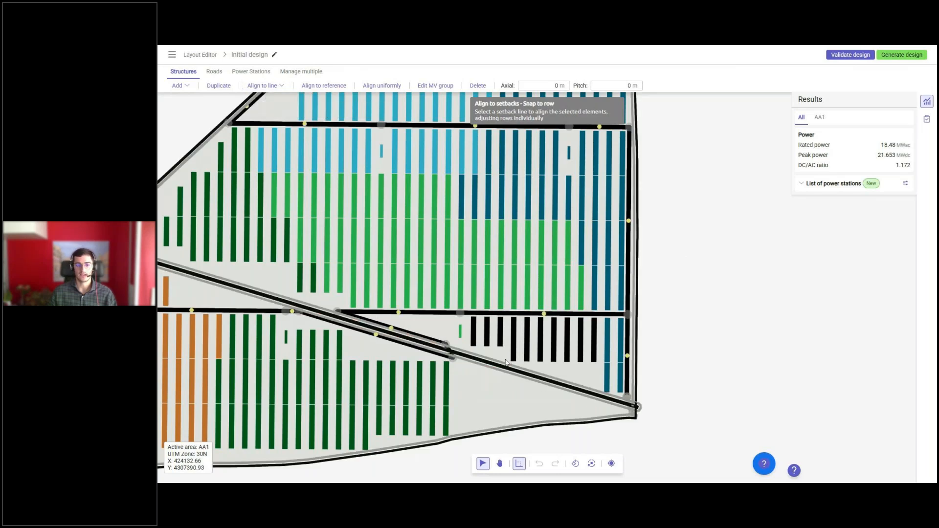
{"action": "scroll", "coordinate": [506, 362], "scroll_direction": "up", "scroll_amount": 2}
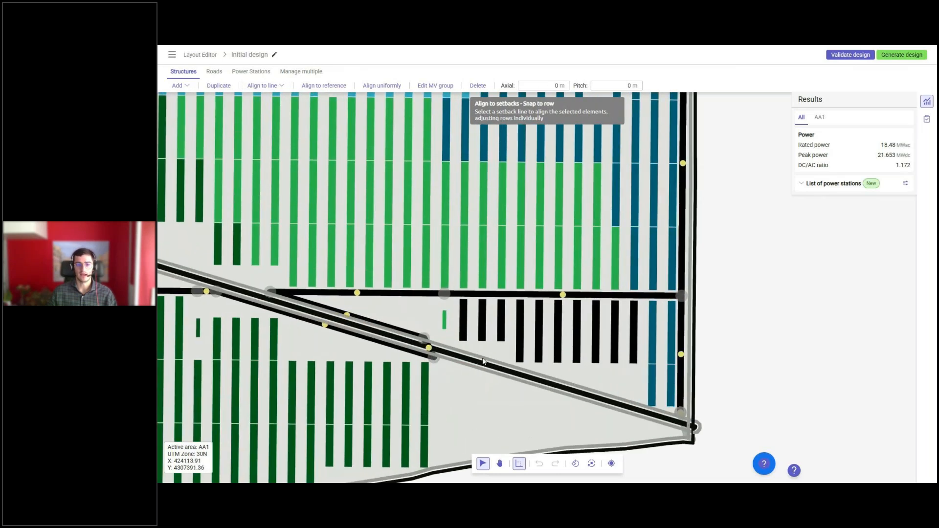
{"action": "left_click", "coordinate": [483, 361]}
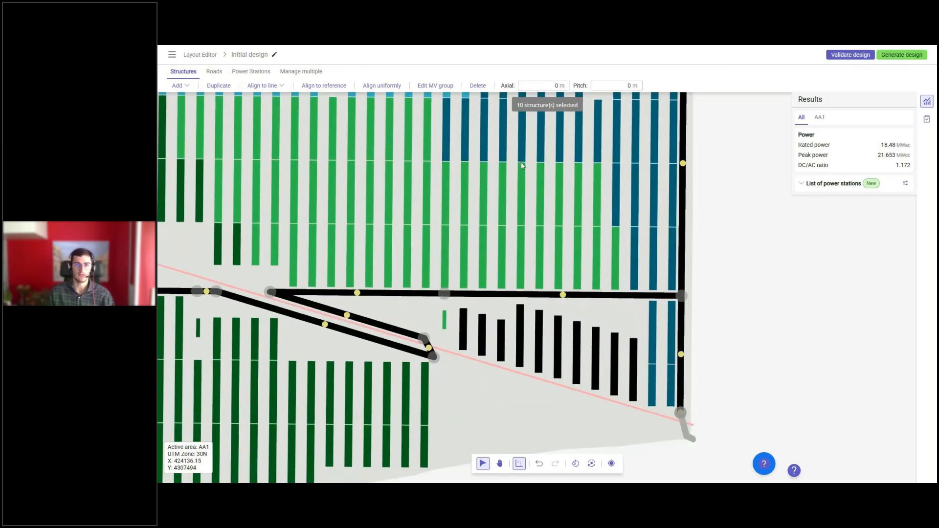
Shift the ten aligned structures slightly north with an axial offset and clear the selection.
{"action": "left_click", "coordinate": [546, 86]}
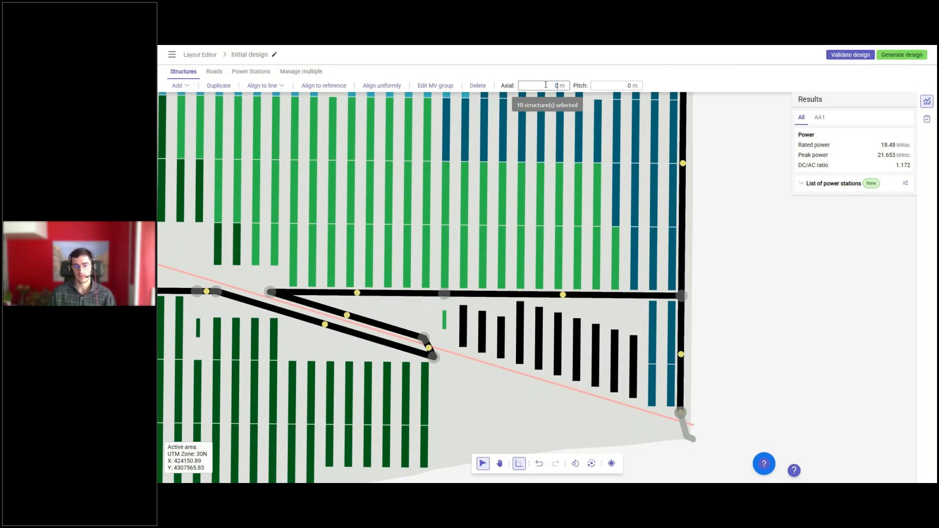
{"action": "key", "text": "Return"}
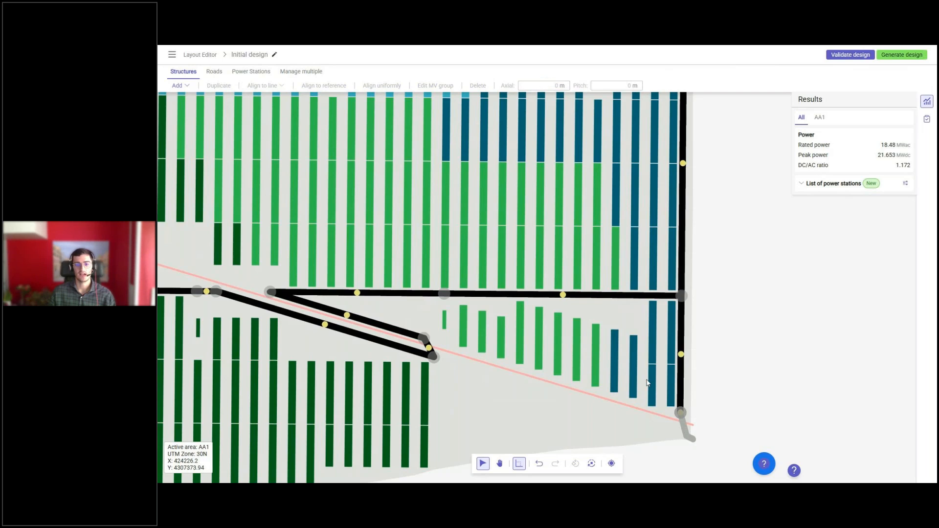
Expand the list of power stations in the results to review each station's power and DC/AC ratio.
{"action": "scroll", "coordinate": [636, 376], "scroll_direction": "down", "scroll_amount": 5}
{"action": "scroll", "coordinate": [498, 394], "scroll_direction": "down", "scroll_amount": 2}
{"action": "middle_click_drag", "start_coordinate": [431, 259], "coordinate": [465, 319]}
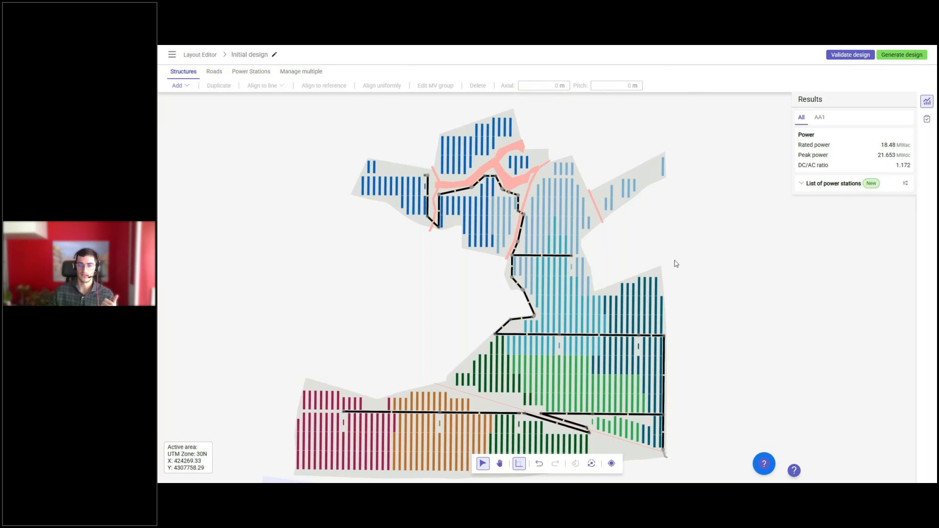
{"action": "mouse_move", "coordinate": [657, 362]}
{"action": "middle_mouse_down"}
{"action": "mouse_move", "coordinate": [663, 335]}
{"action": "mouse_move", "coordinate": [661, 346]}
{"action": "middle_mouse_up"}
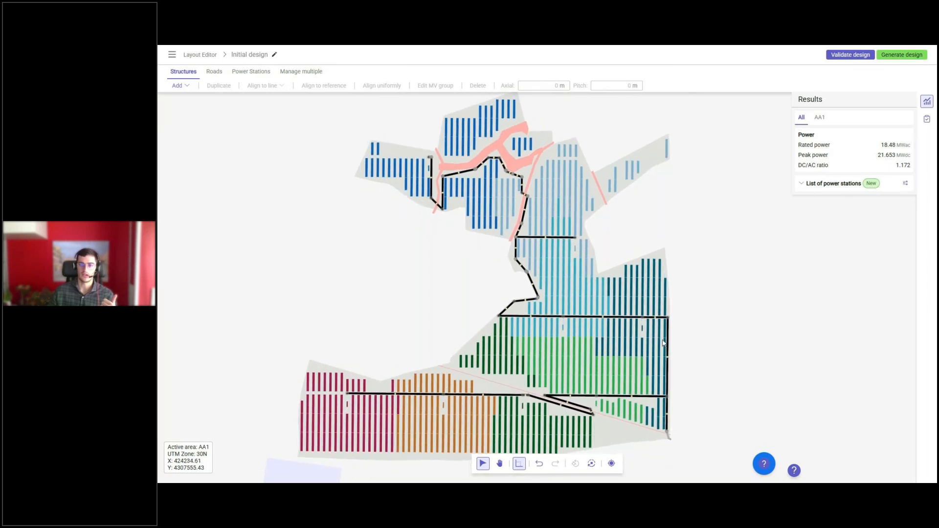
{"action": "left_click", "coordinate": [802, 184]}
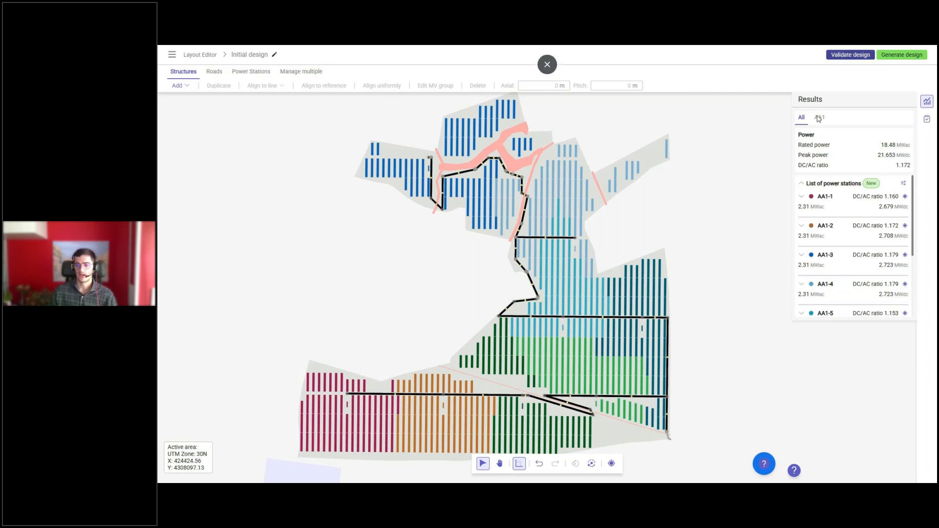
Move four structures from the northeast edge outside the available area, then validate the design and locate the flagged structures.
{"action": "left_click_drag", "start_coordinate": [668, 283], "coordinate": [661, 241]}
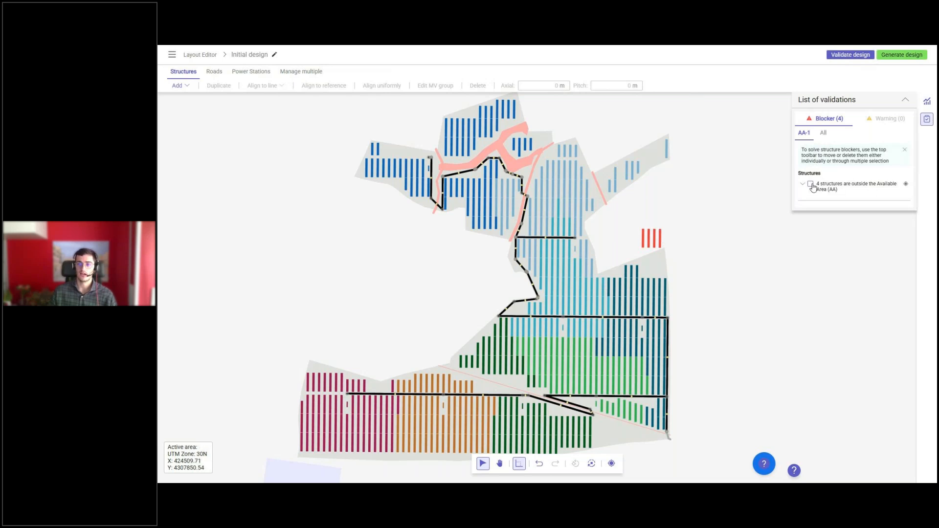
{"action": "left_click", "coordinate": [906, 185]}
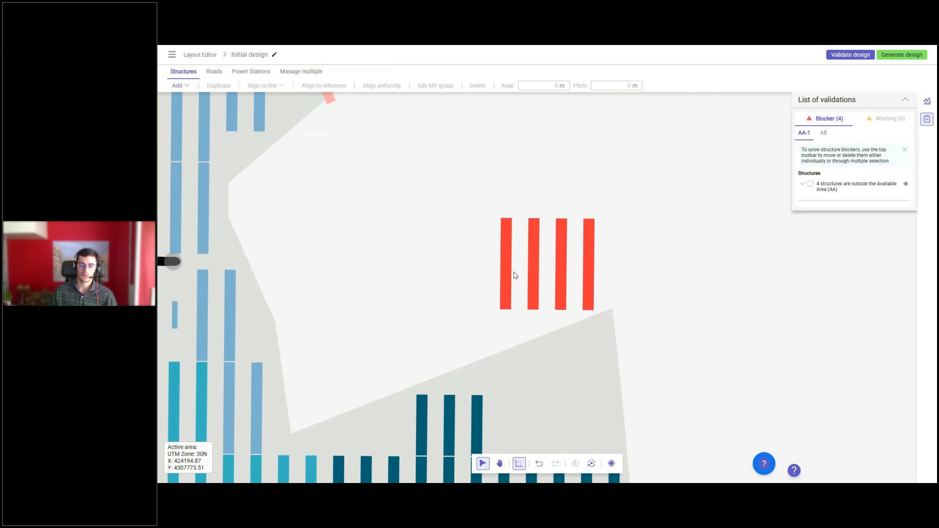
{"action": "scroll", "coordinate": [559, 243], "scroll_direction": "down", "scroll_amount": 2}
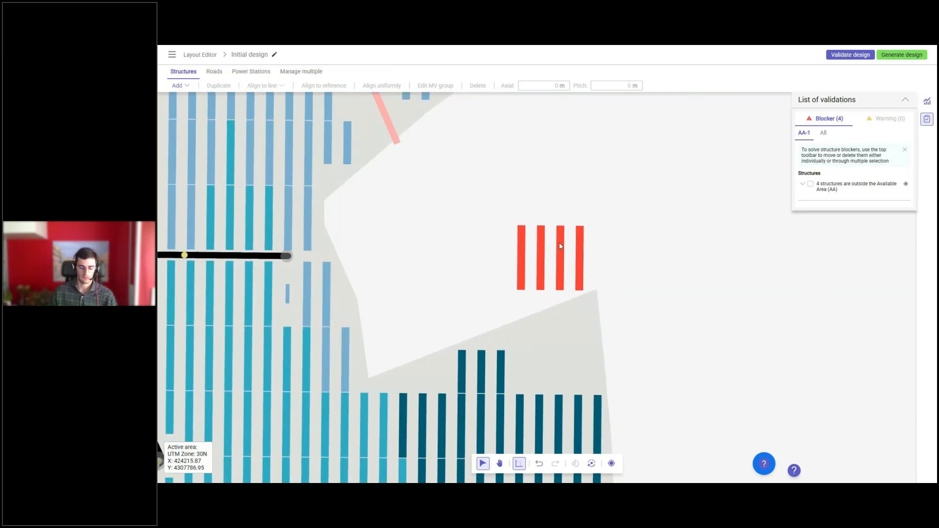
Undo the move of the four structures outside the available area and validate the design again.
{"action": "key", "text": "ctrl+z"}
{"action": "scroll", "coordinate": [591, 245], "scroll_direction": "down", "scroll_amount": 3}
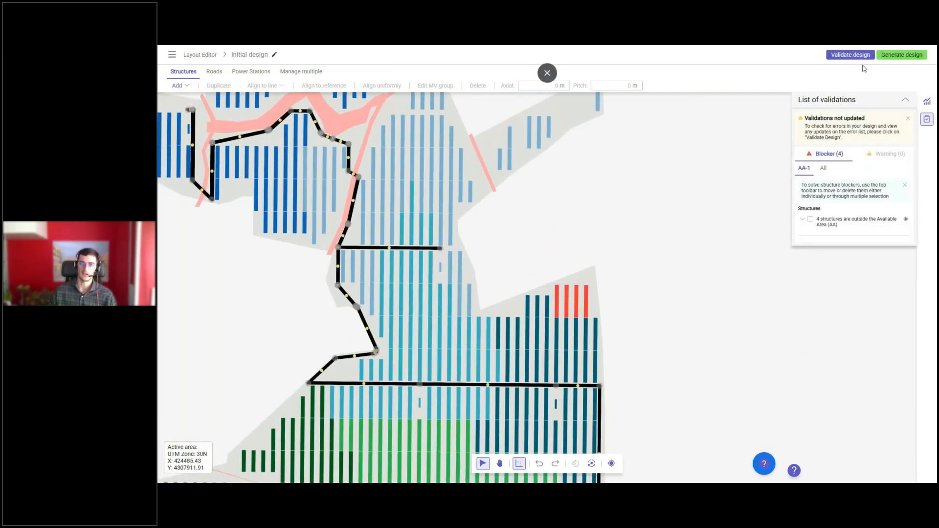
{"action": "scroll", "coordinate": [620, 274], "scroll_direction": "down", "scroll_amount": 3}
{"action": "scroll", "coordinate": [622, 269], "scroll_direction": "down", "scroll_amount": 2}
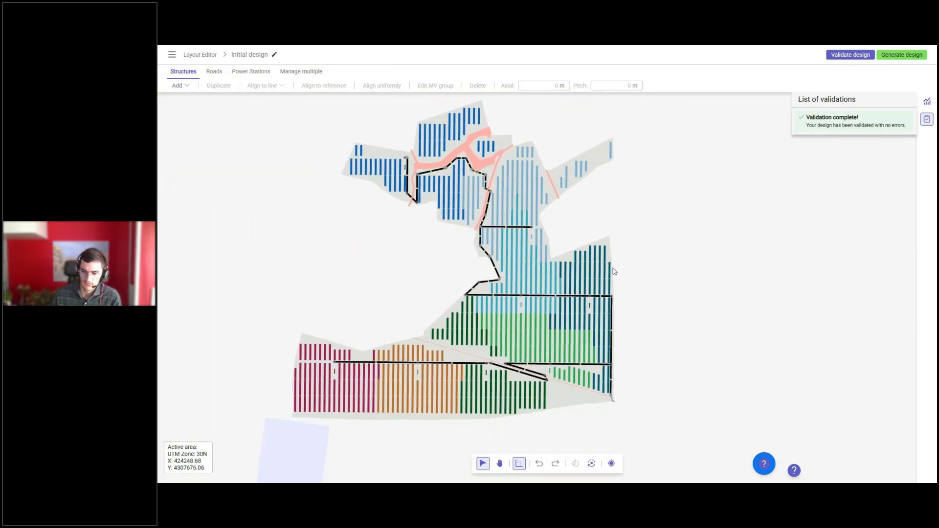
{"action": "middle_click_drag", "start_coordinate": [579, 228], "coordinate": [613, 250]}
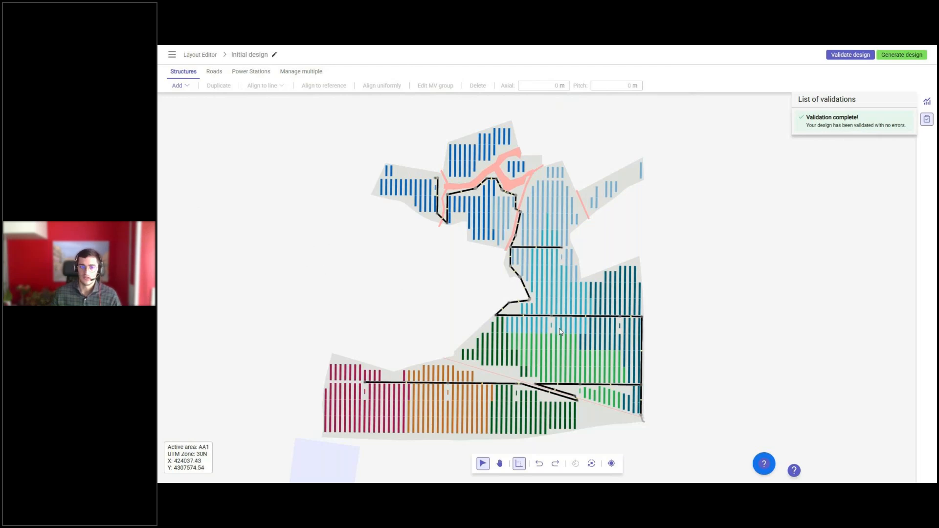
{"action": "middle_click_drag", "start_coordinate": [440, 287], "coordinate": [459, 275]}
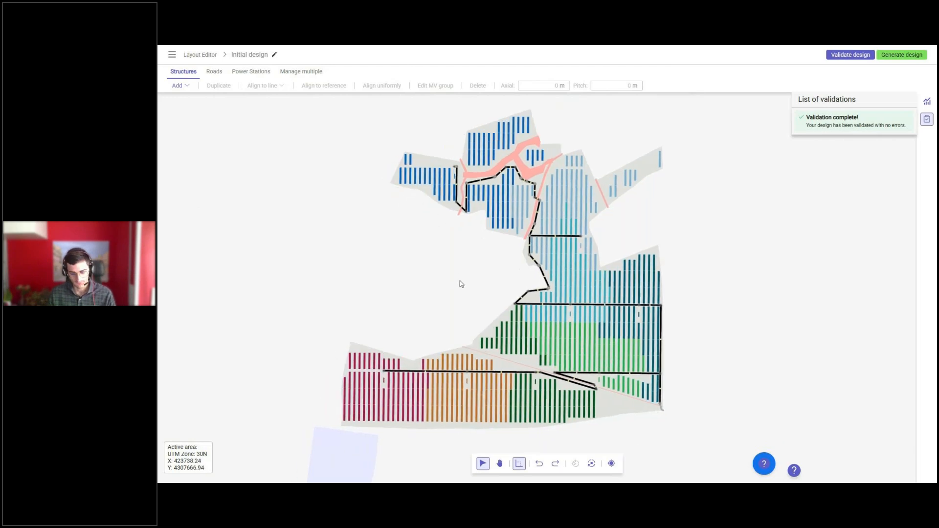
{"action": "key", "text": "alt+Tab"}
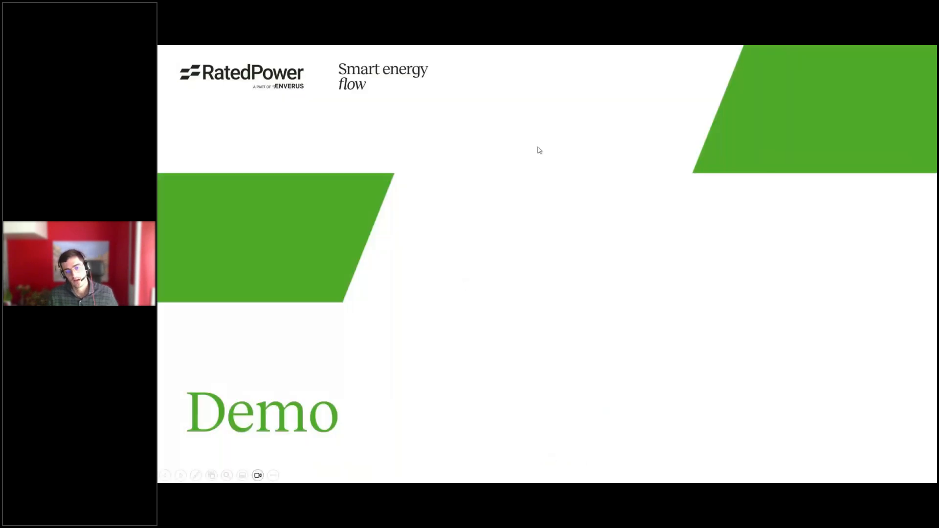
{"action": "left_click", "coordinate": [504, 131]}
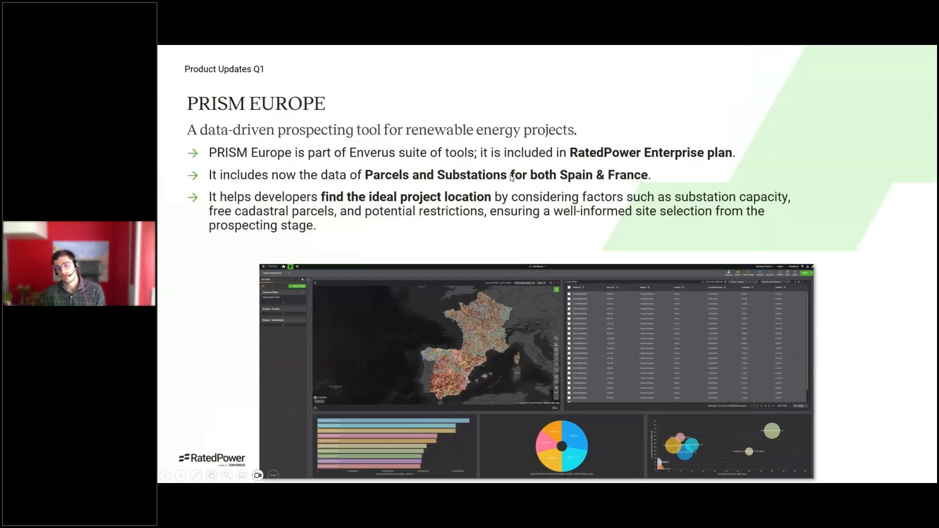